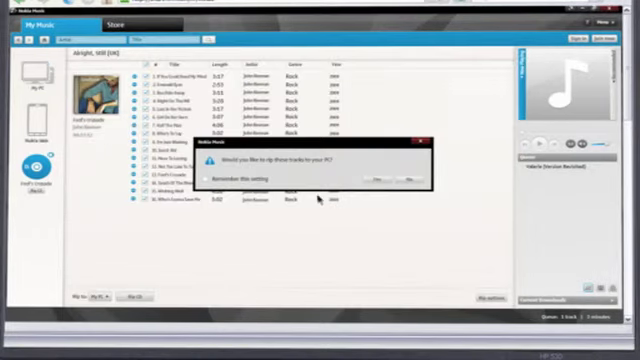
Accept the prompt to rip the CD's tracks to the PC.
left_click(381, 181)
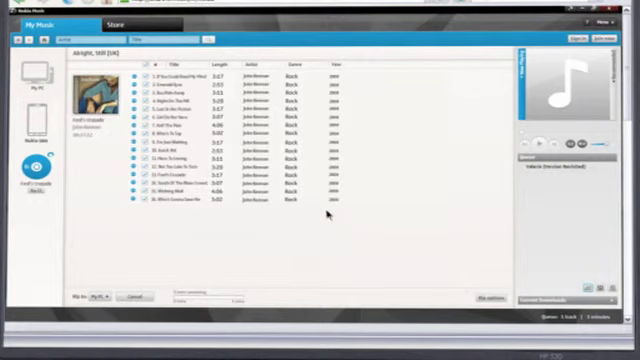
Drag the ripped album from My PC onto the Nokia 5800 in the sidebar.
left_click_drag(307, 197, 30, 132)
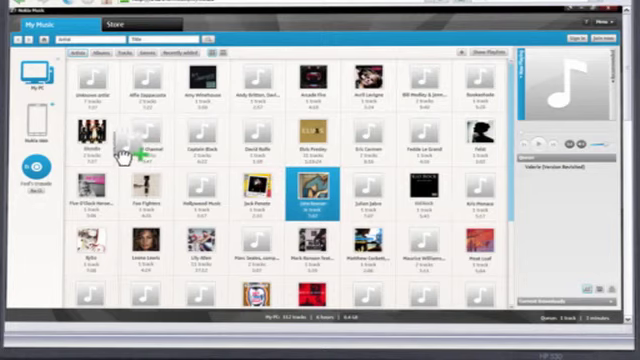